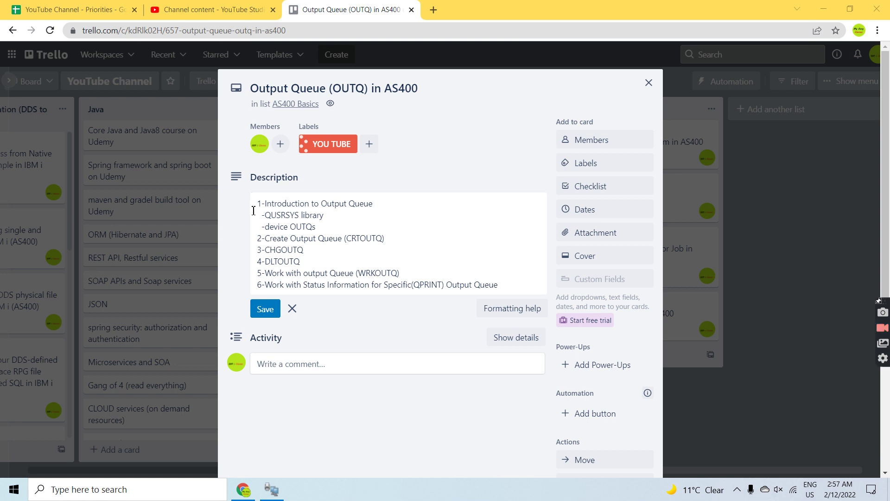
# Step: Run WRKOBJ with object *ALL and type *OUTQ to list every output queue
pyautogui.moveTo(374, 203); pyautogui.dragTo(265, 201)
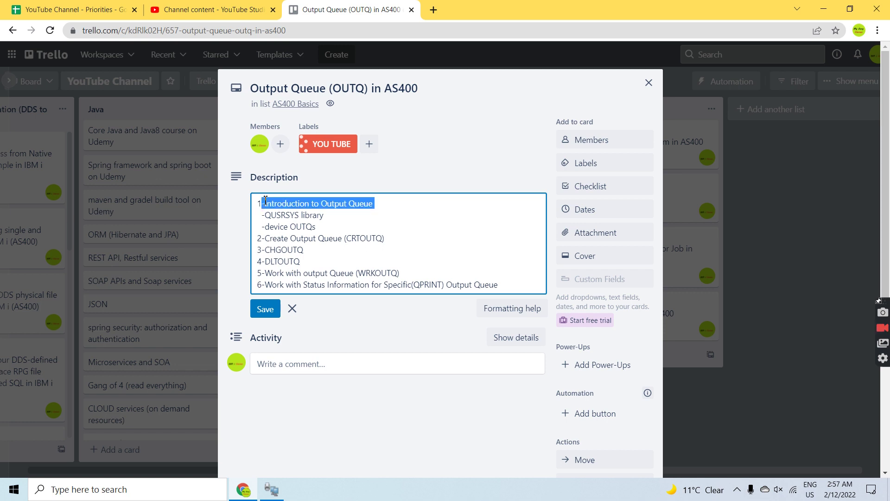
pyautogui.click(271, 489)
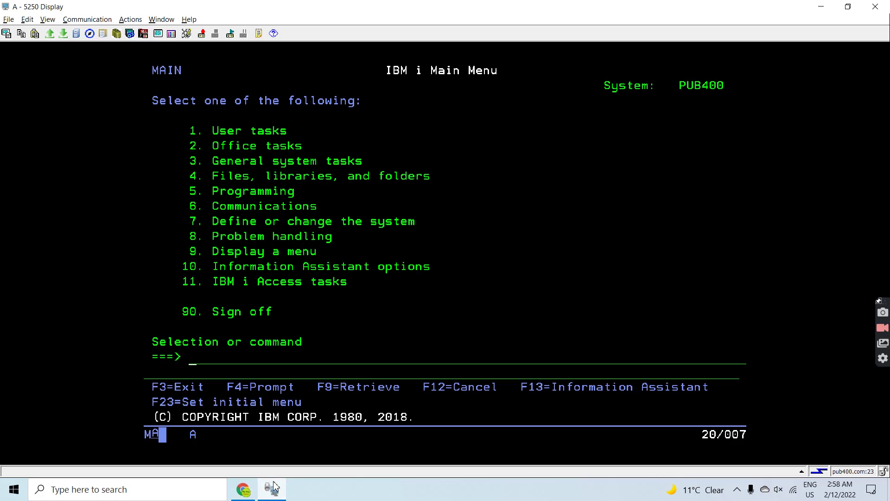
pyautogui.write('wrkobj')
pyautogui.press('Return')
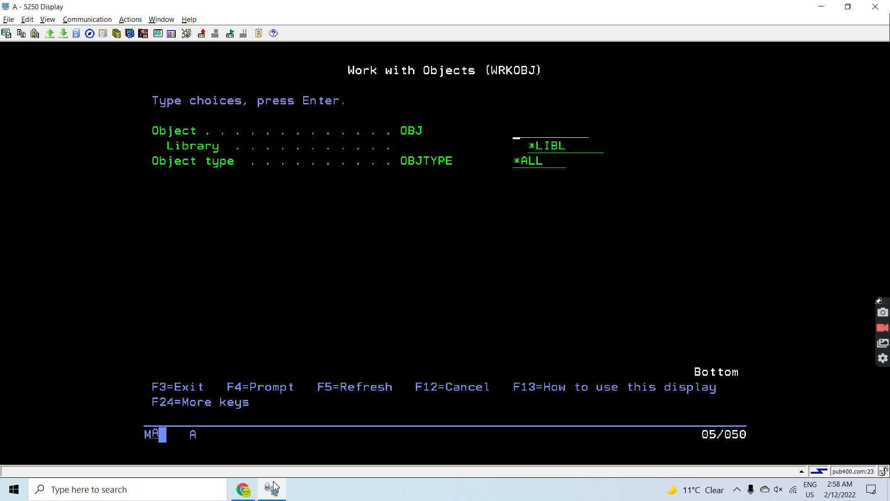
pyautogui.write('*ALL')
pyautogui.press('Tab')
pyautogui.press('Tab')
pyautogui.write('OU')
pyautogui.write('TQ')
pyautogui.press('Return')
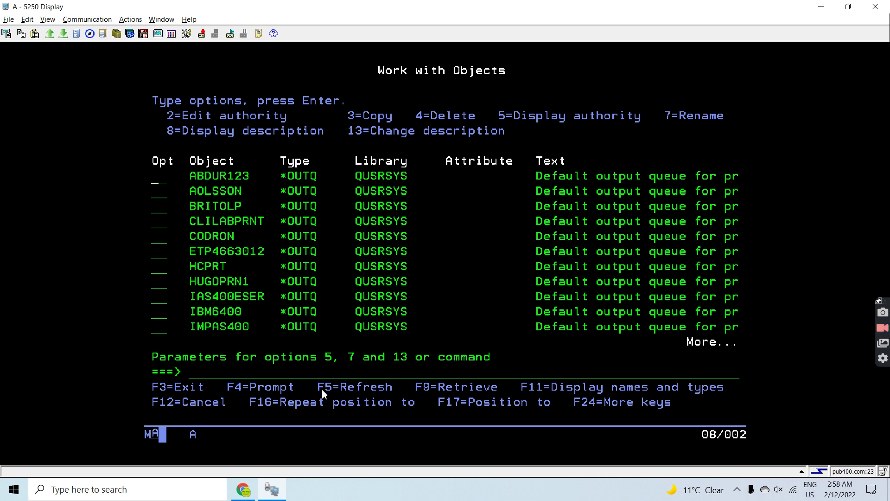
# Step: Recall the command and highlight the *OUTQ type and the QUSRSYS library entries
pyautogui.press('F9')
pyautogui.moveTo(316, 364); pyautogui.dragTo(439, 379)
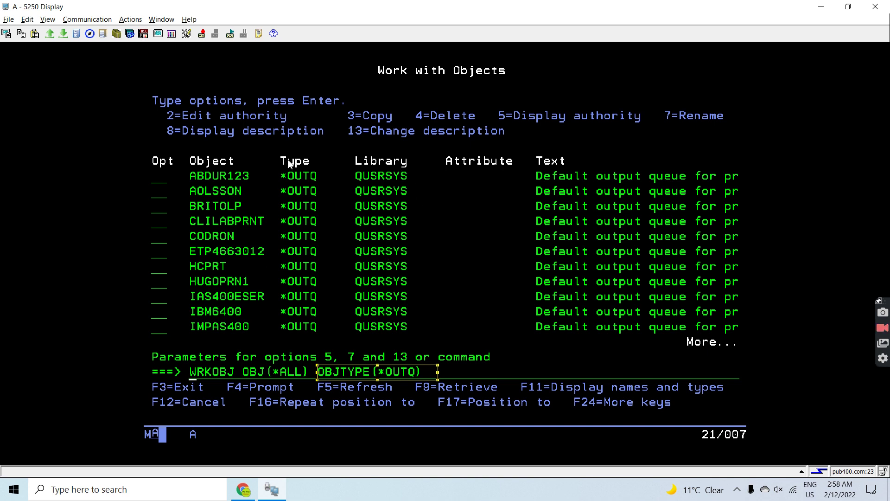
pyautogui.moveTo(356, 168); pyautogui.dragTo(414, 332)
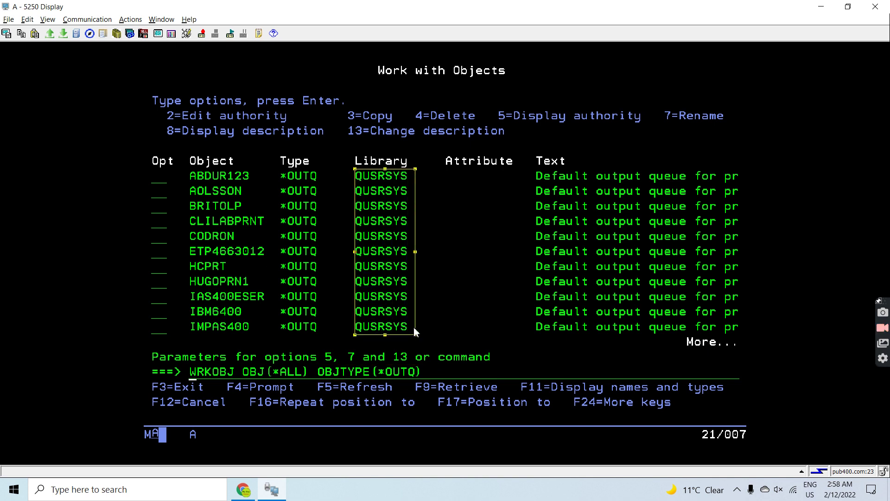
pyautogui.hotkey('alt', 'Tab')
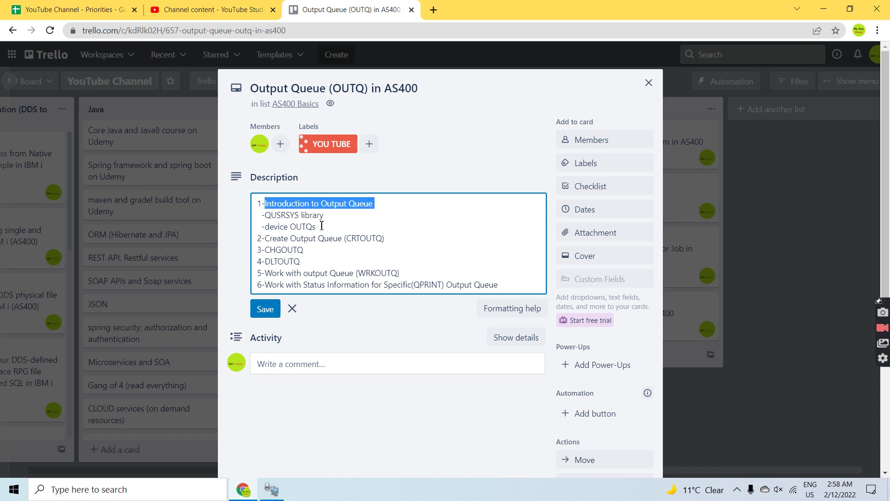
pyautogui.click(281, 217)
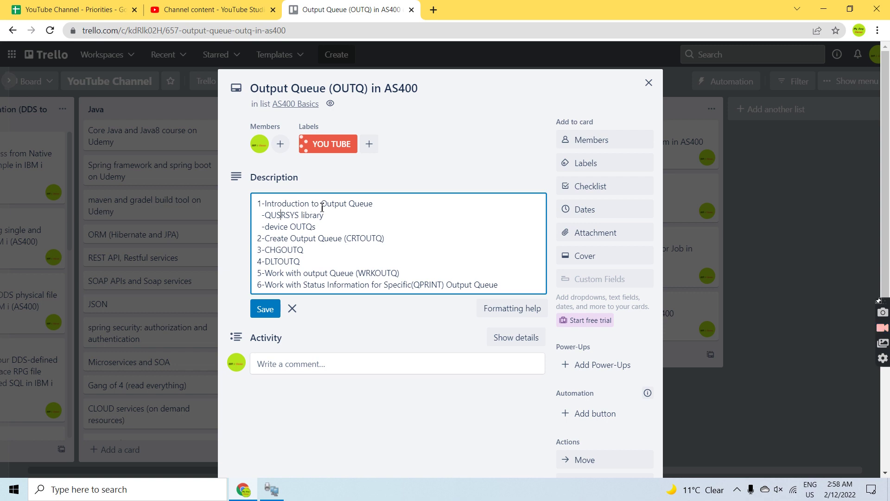
pyautogui.moveTo(322, 208); pyautogui.dragTo(374, 208)
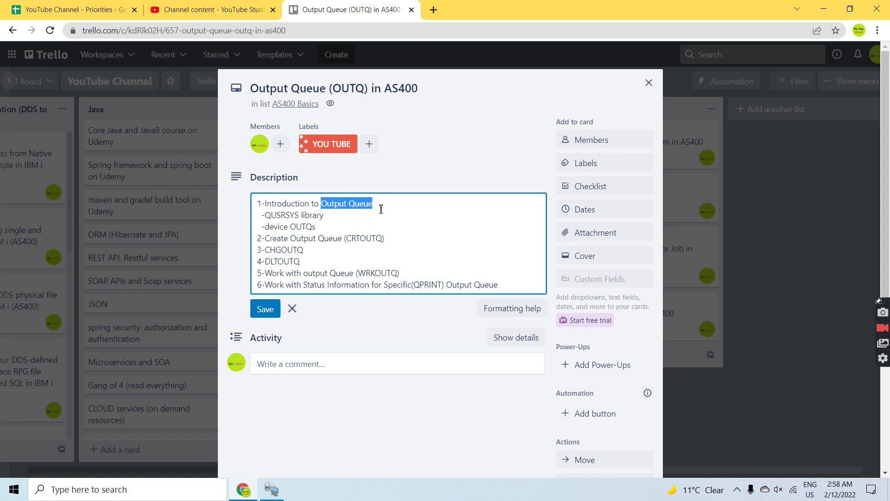
pyautogui.click(340, 209)
pyautogui.moveTo(326, 207); pyautogui.dragTo(375, 207)
pyautogui.click(344, 229)
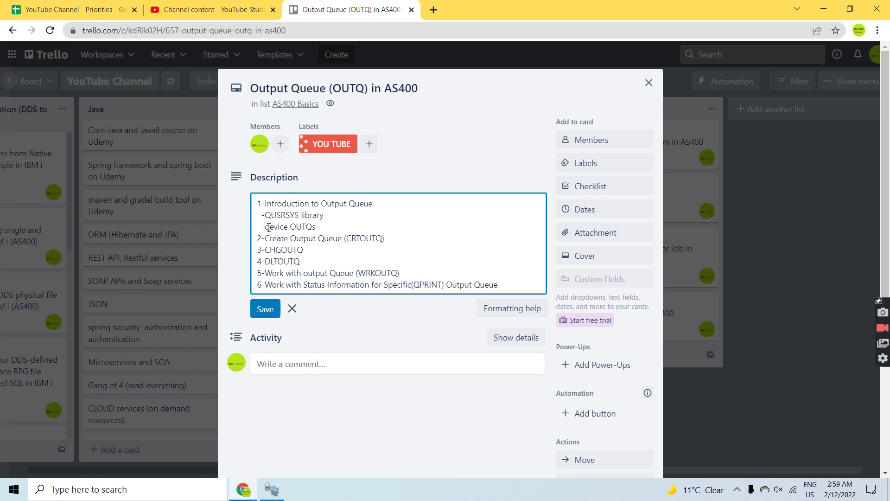
pyautogui.moveTo(265, 227); pyautogui.dragTo(321, 229)
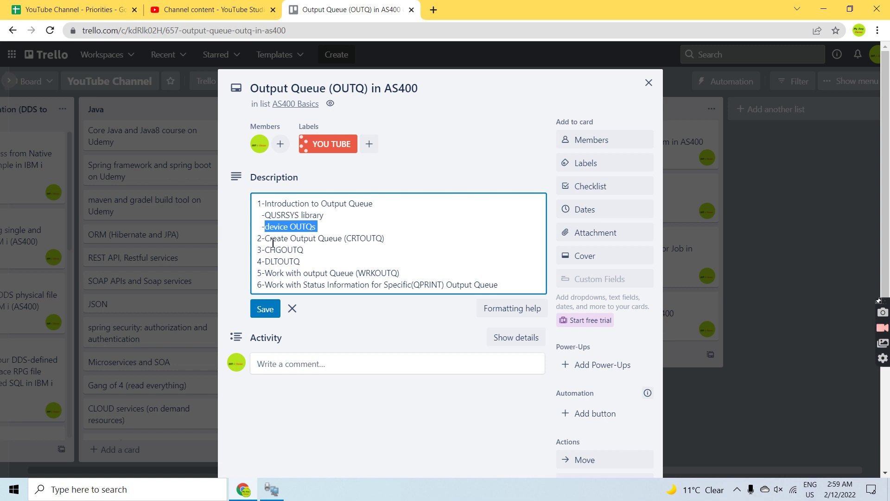
pyautogui.moveTo(284, 239); pyautogui.dragTo(397, 241)
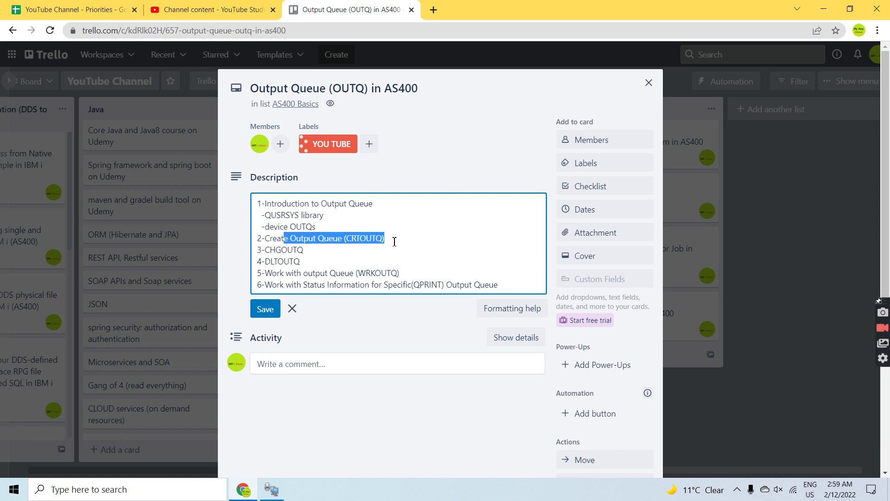
# Step: Create output queue OUTQ3 in library EASYCLASS1 with CRTOUTQ
pyautogui.hotkey('alt', 'Tab')
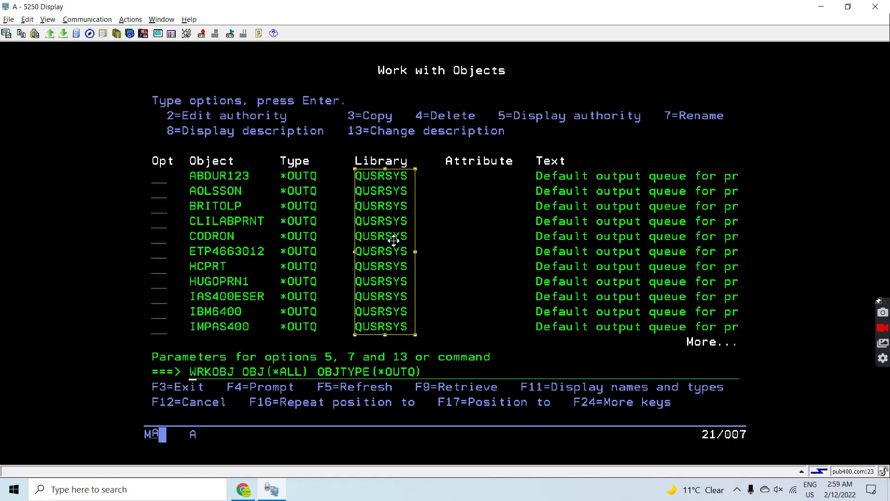
pyautogui.press('F3')
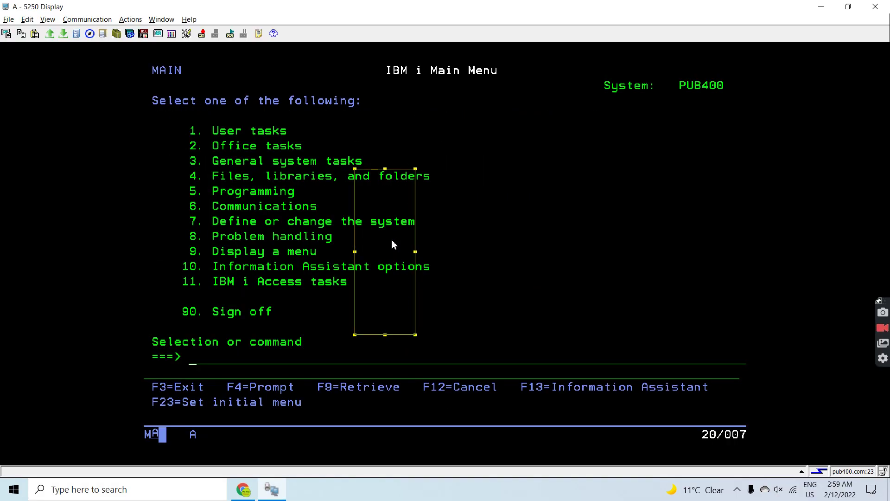
pyautogui.write('CRTOUTQ')
pyautogui.press('F4')
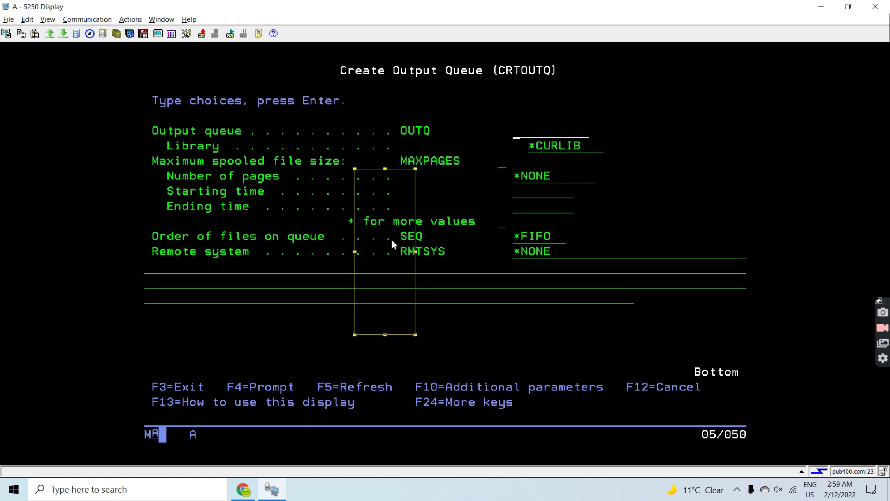
pyautogui.click(569, 137)
pyautogui.click(731, 139)
pyautogui.click(512, 132)
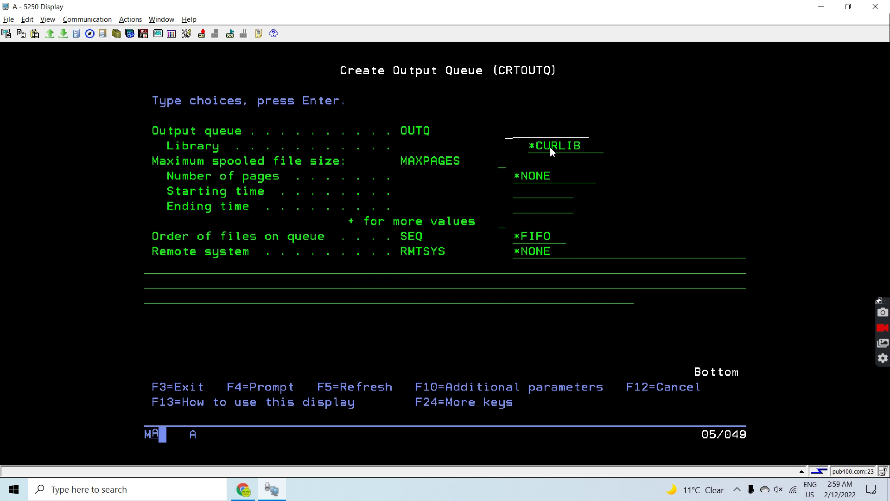
pyautogui.press('Right')
pyautogui.write('OUTQ3')
pyautogui.press('Tab')
pyautogui.write('easyclass1')
pyautogui.press('Tab')
pyautogui.press('Tab')
pyautogui.press('Tab')
pyautogui.press('Tab')
pyautogui.press('Down')
pyautogui.press('Down')
pyautogui.press('Right')
pyautogui.press('Right')
pyautogui.press('Return')
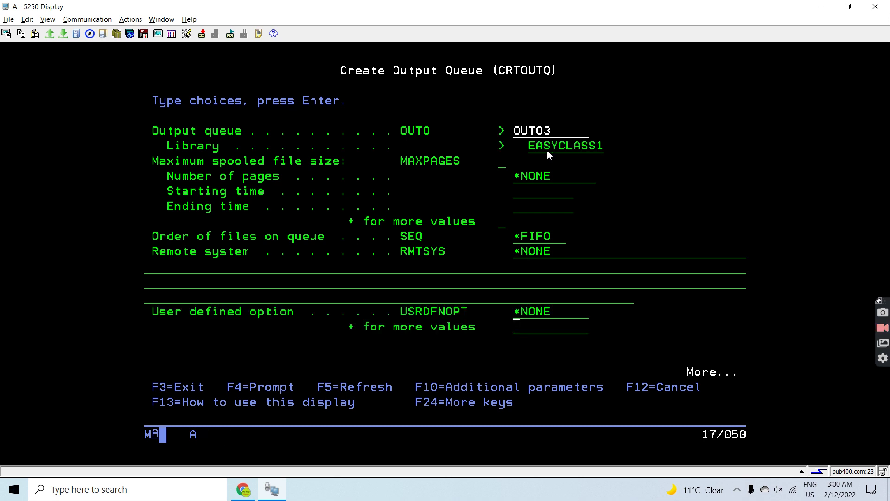
pyautogui.press('Return')
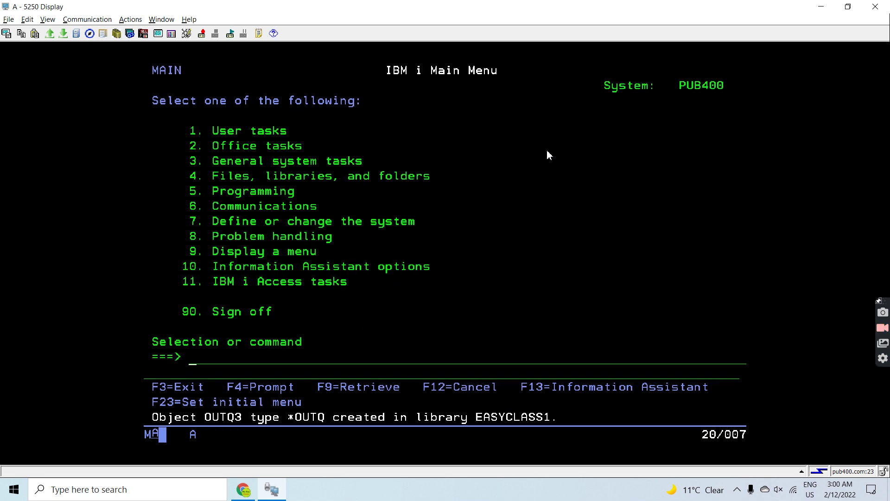
pyautogui.write('wrkob ')
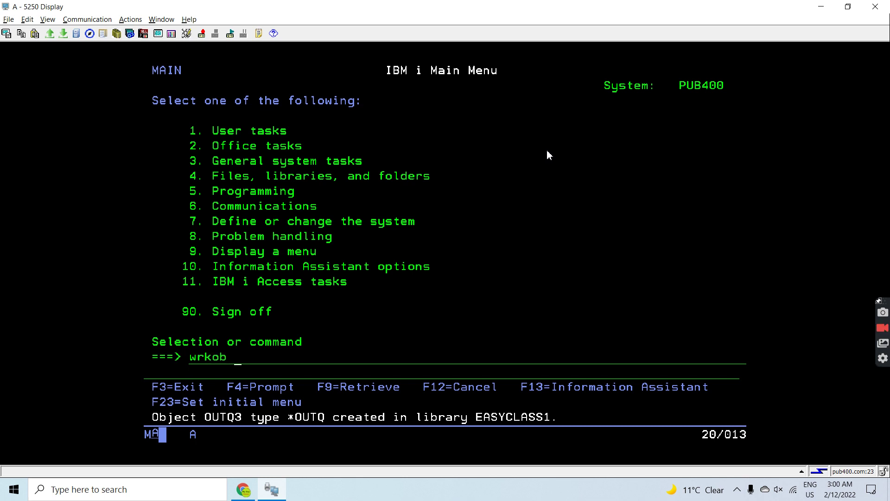
pyautogui.write('outq3')
# Step: List object OUTQ3 with WRKOBJ, correcting a typo in the command name
pyautogui.press('Return')
pyautogui.press('Right')
pyautogui.press('Right')
pyautogui.press('Right')
pyautogui.press('Right')
pyautogui.write('j')
pyautogui.press('Return')
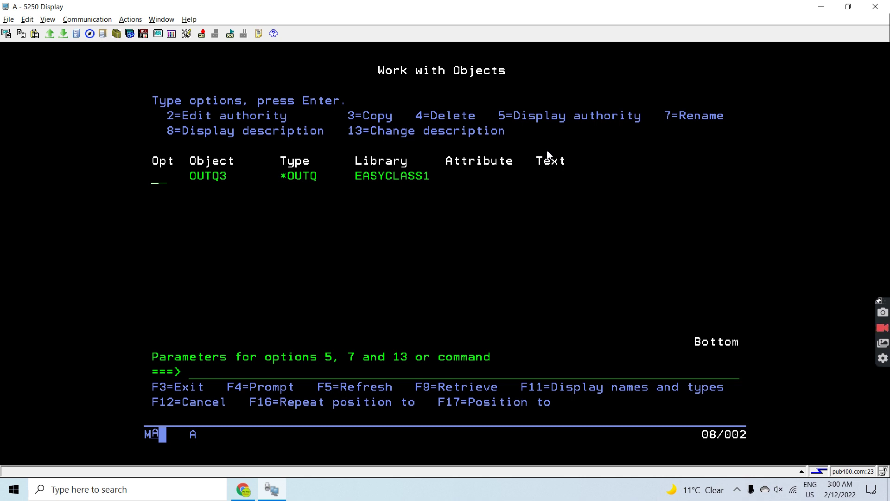
# Step: Highlight the CHGOUTQ topic on line 3 of the card description
pyautogui.hotkey('alt', 'Tab')
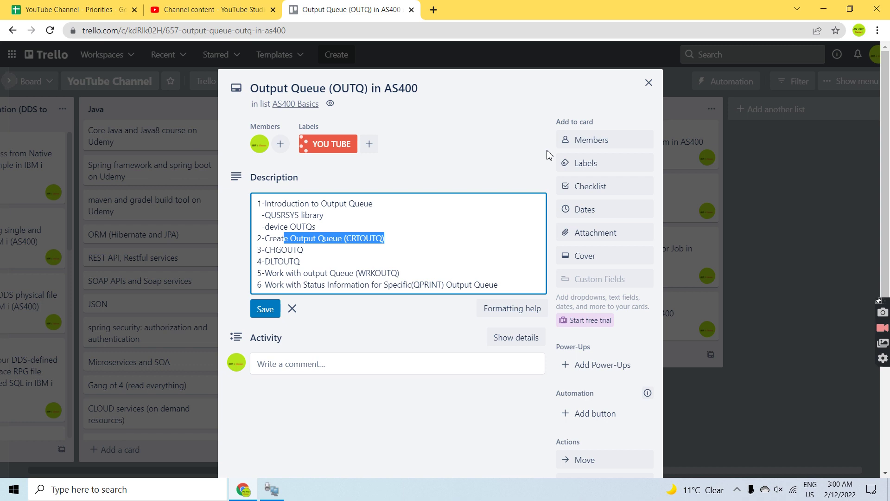
pyautogui.click(362, 238)
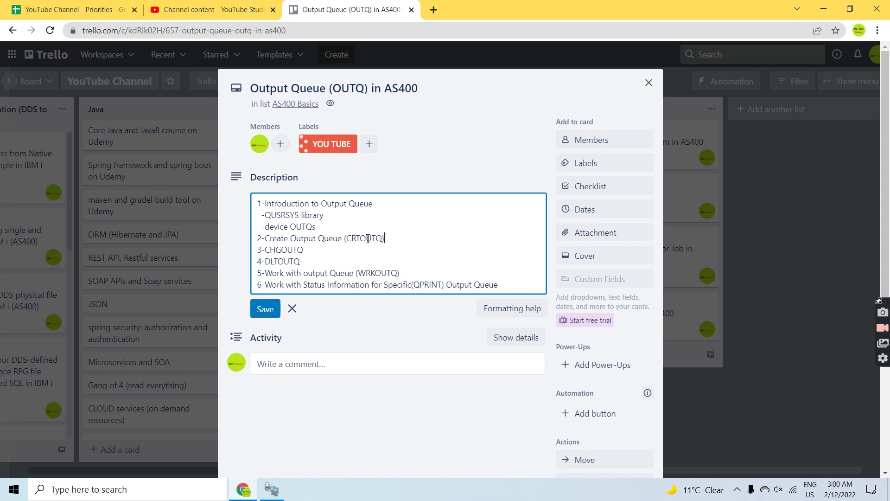
pyautogui.moveTo(270, 250); pyautogui.dragTo(307, 250)
pyautogui.hotkey('alt', 'Tab')
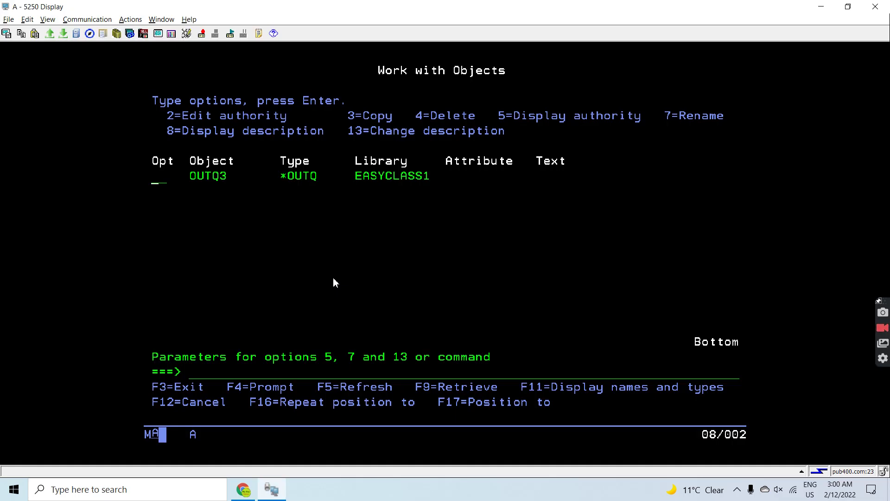
pyautogui.press('F9')
pyautogui.write('chgoutq')
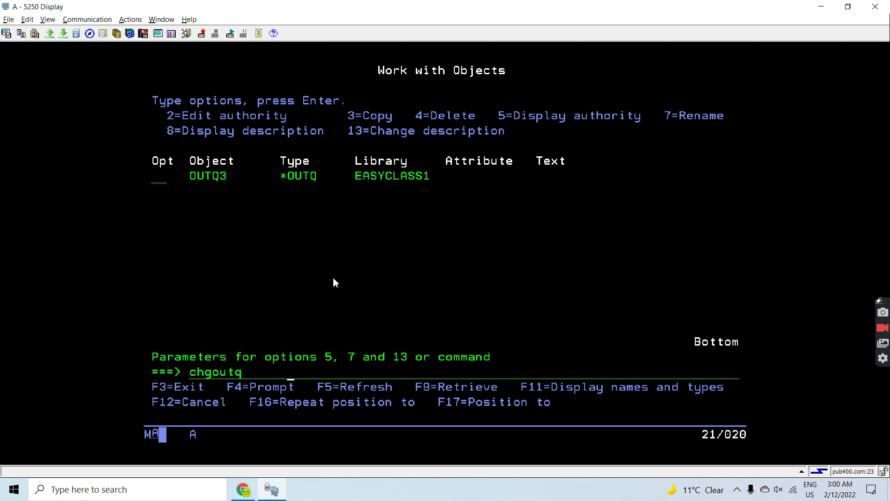
pyautogui.press('Return')
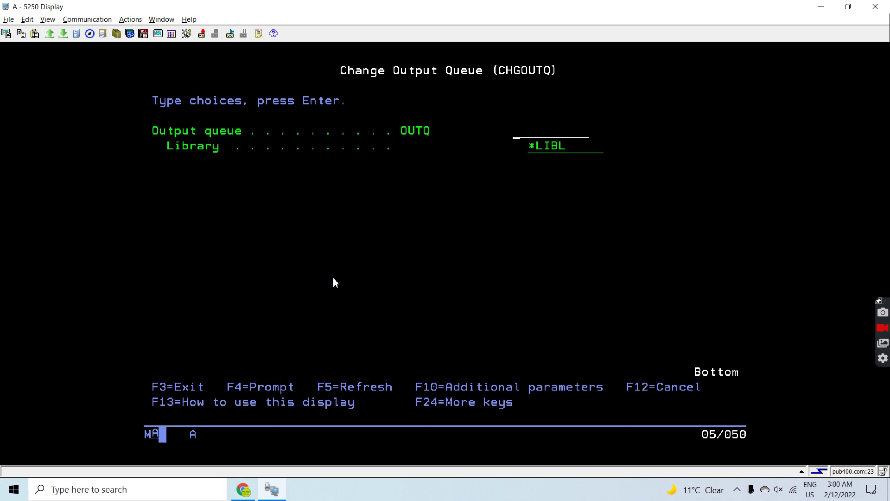
pyautogui.write('c')
pyautogui.press('BackSpace')
pyautogui.write('out')
pyautogui.write('13')
pyautogui.press('Tab')
pyautogui.press('Up')
pyautogui.press('Right')
pyautogui.write('q')
pyautogui.press('Return')
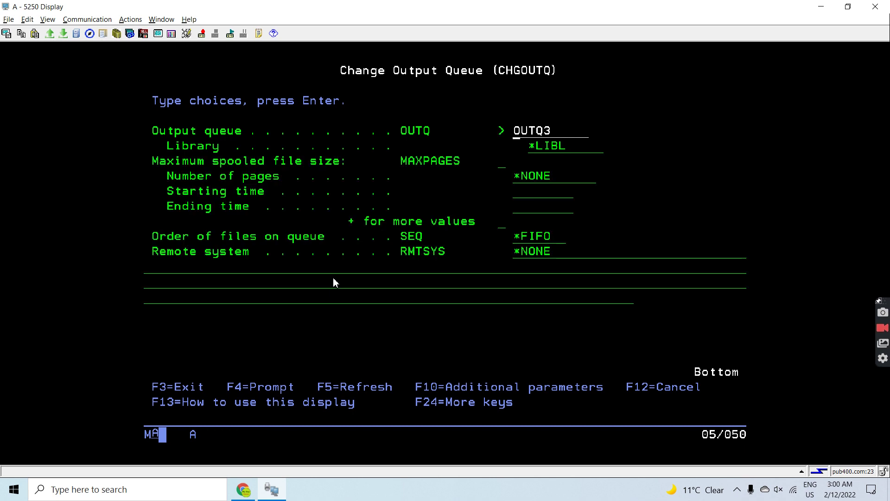
pyautogui.press('pagedown')
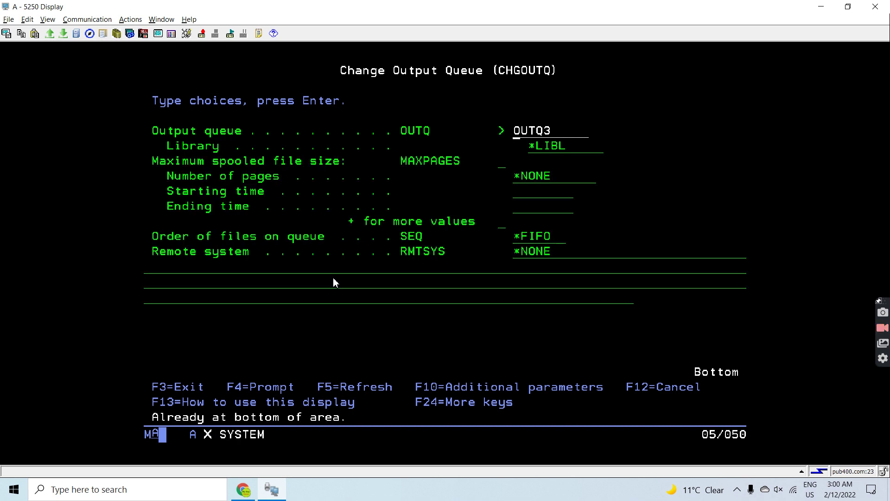
pyautogui.press('F10')
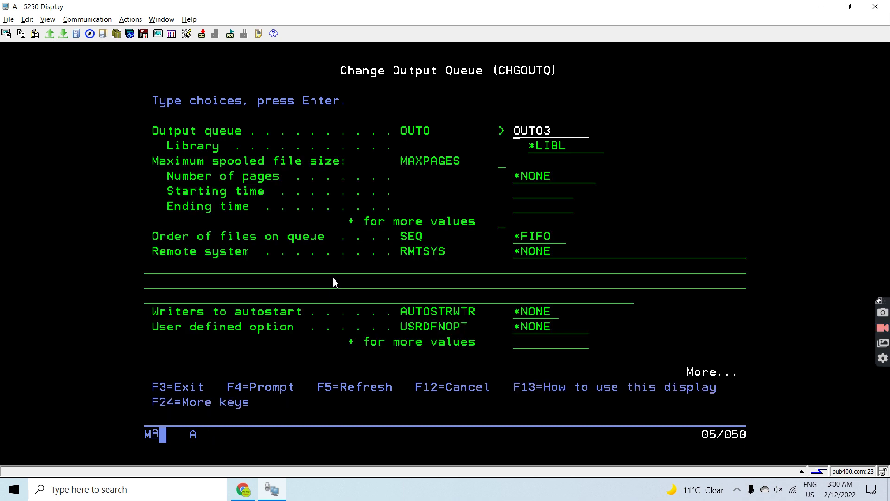
pyautogui.press('pagedown')
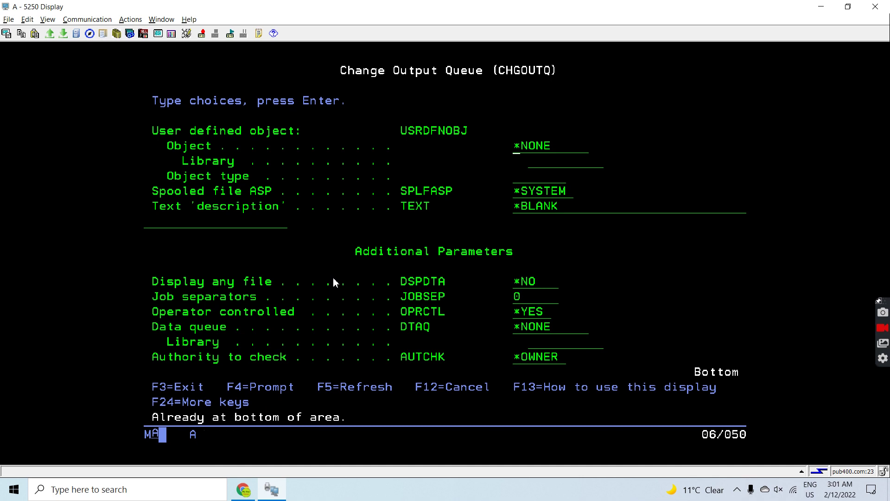
pyautogui.press('Return')
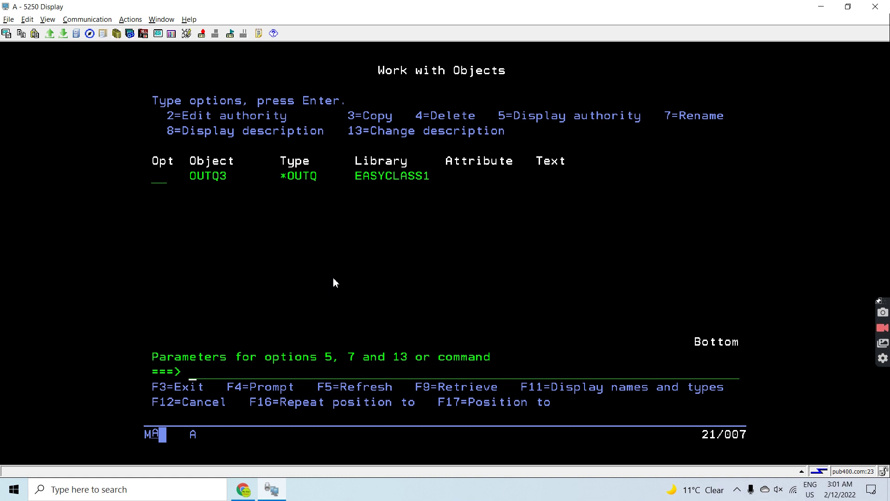
pyautogui.hotkey('alt', 'Tab')
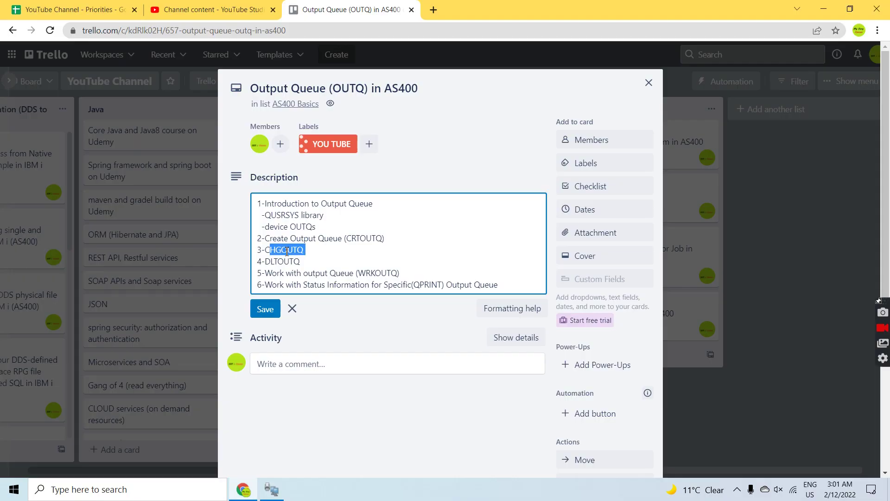
pyautogui.doubleClick(283, 261)
pyautogui.hotkey('alt', 'Tab')
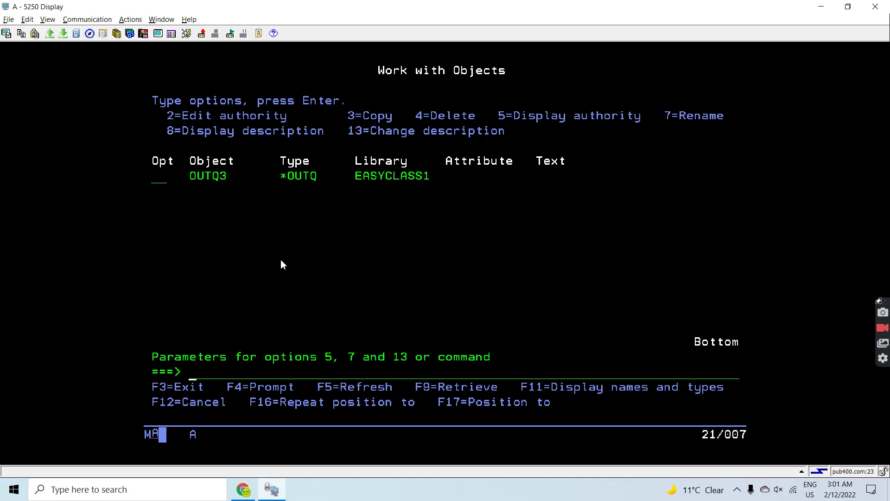
# Step: Delete OUTQ3 from EASYCLASS1 with DLTOUTQ and search again to confirm it's gone
pyautogui.hotkey('alt', 'e')
pyautogui.press('p')
pyautogui.press('F4')
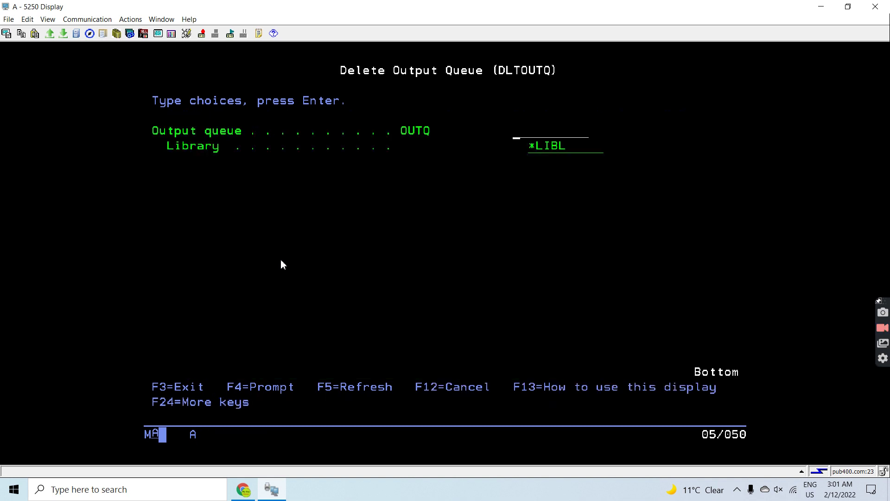
pyautogui.write('OUTQ3')
pyautogui.press('Tab')
pyautogui.write('easyclass1')
pyautogui.press('Return')
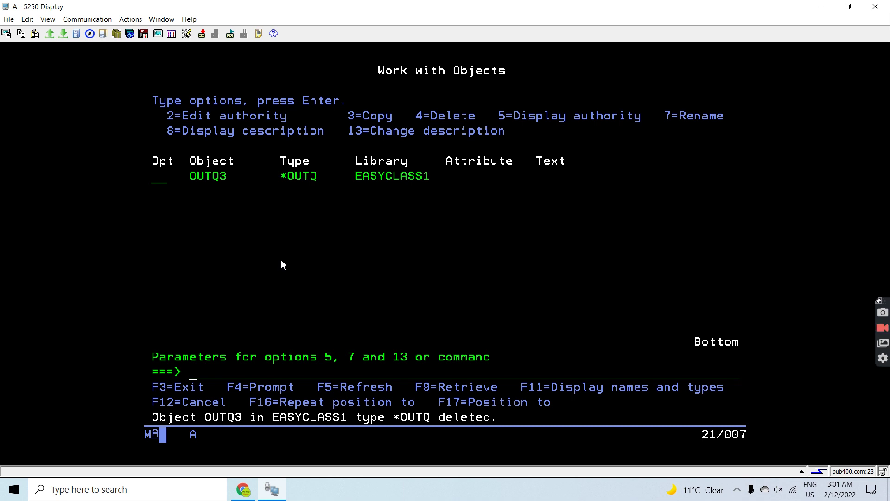
pyautogui.press('F5')
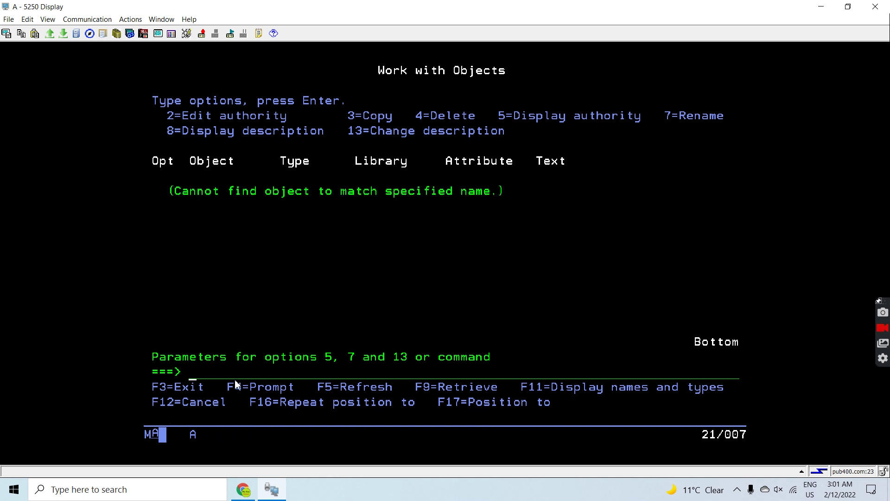
pyautogui.press('F9')
pyautogui.press('F9')
pyautogui.press('F9')
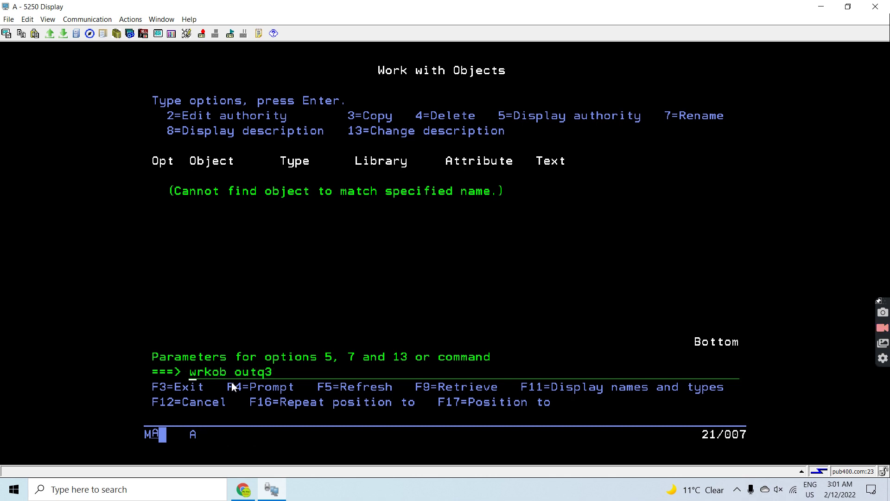
pyautogui.press('Right')
pyautogui.press('Right')
pyautogui.press('Right')
pyautogui.press('Right')
pyautogui.press('Right')
pyautogui.write('j')
pyautogui.press('Return')
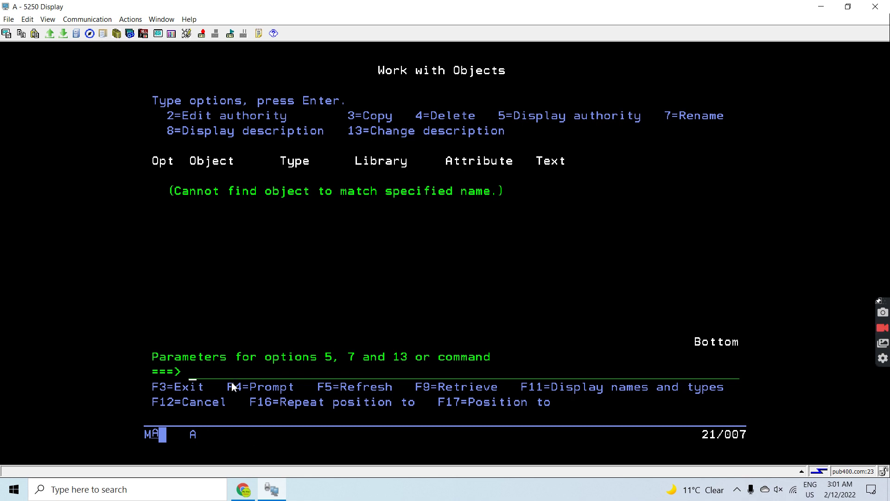
# Step: Recreate OUTQ3 in EASYCLASS1 from the recalled CRTOUTQ, then highlight WRKOUTQ in the card
pyautogui.press('F9')
pyautogui.press('F9')
pyautogui.press('F9')
pyautogui.press('F9')
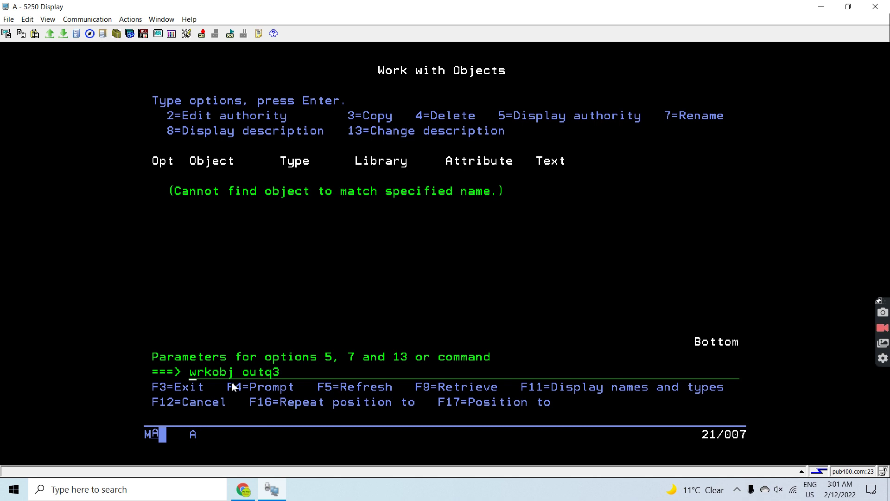
pyautogui.press('F9')
pyautogui.press('F9')
pyautogui.press('Return')
pyautogui.hotkey('alt', 'Tab')
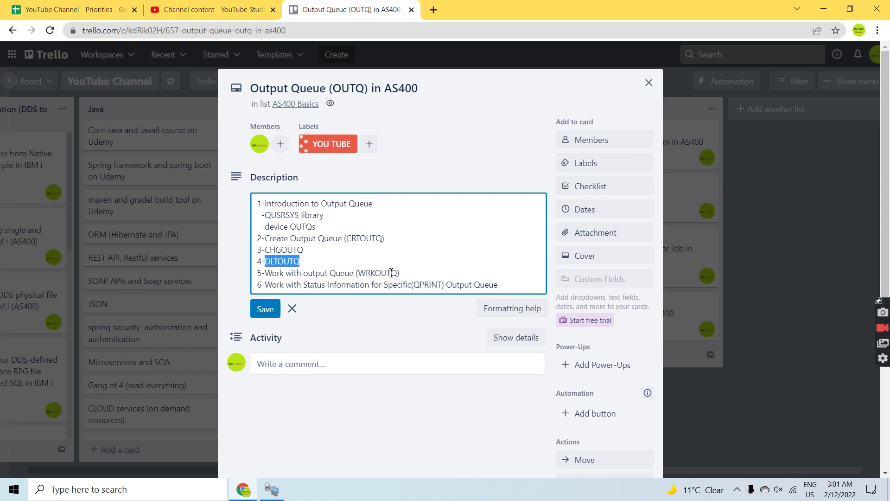
pyautogui.moveTo(359, 273); pyautogui.dragTo(399, 272)
# Step: Paste and run WRKOUTQ to list all output queues
pyautogui.hotkey('alt', 'Tab')
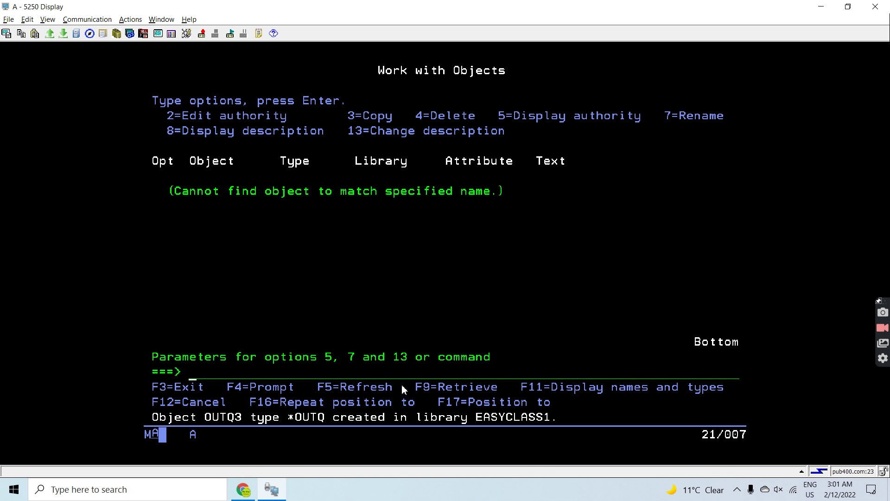
pyautogui.hotkey('alt', 'e')
pyautogui.press('p')
pyautogui.press('Return')
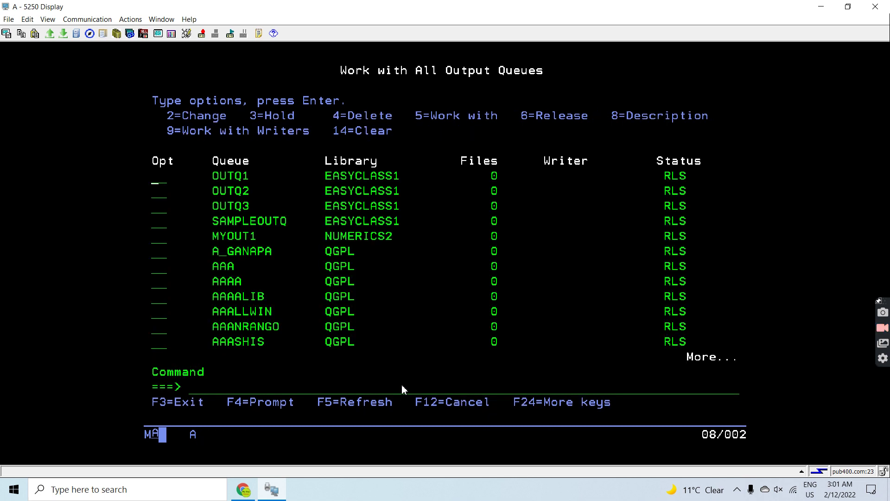
# Step: Run WRKOUTQ OUTQ3 to view the empty OUTQ3 queue in EASYCLASS1
pyautogui.press('F3')
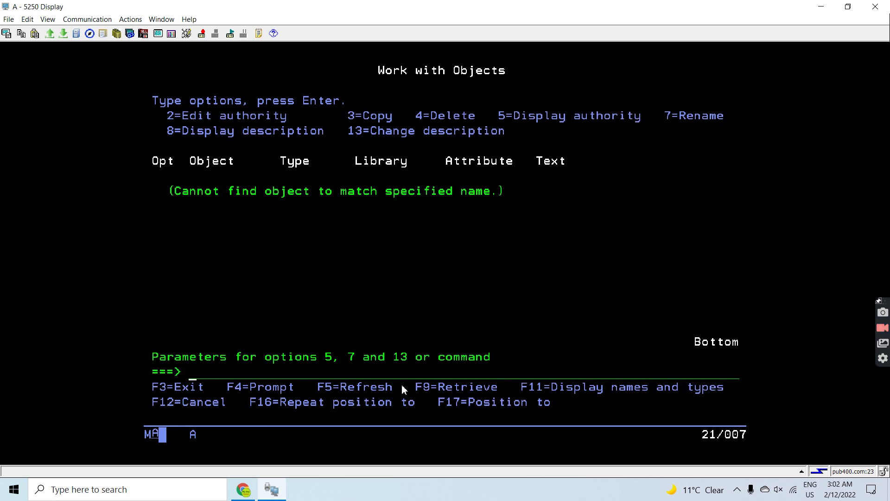
pyautogui.press('Right')
pyautogui.press('Right')
pyautogui.press('Right')
pyautogui.press('Right')
pyautogui.write('OUTQ3')
pyautogui.press('Return')
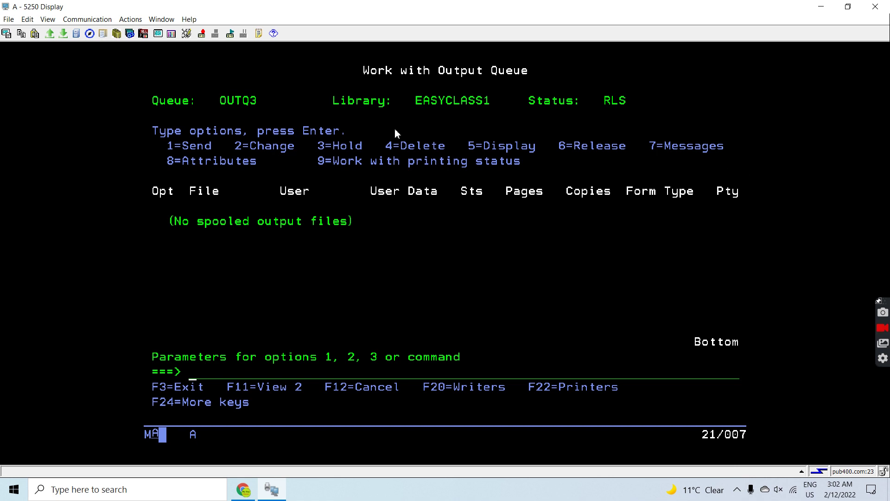
pyautogui.moveTo(317, 96); pyautogui.dragTo(498, 109)
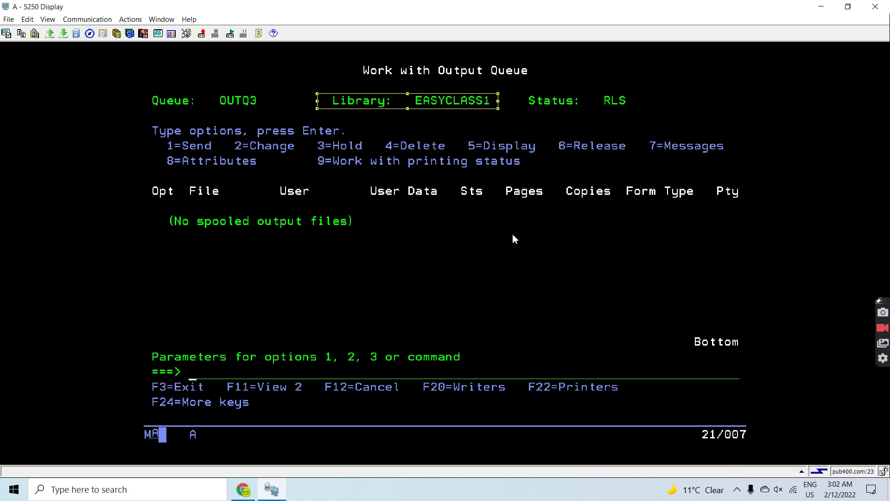
pyautogui.moveTo(145, 77); pyautogui.dragTo(262, 110)
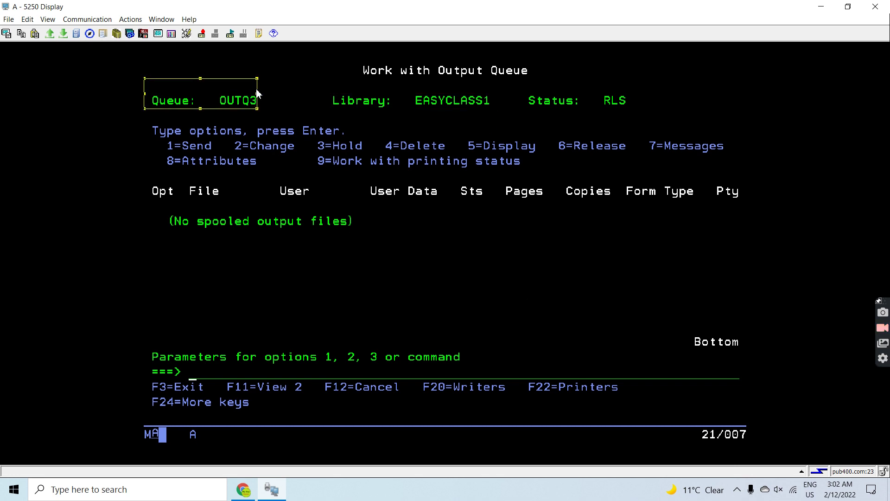
pyautogui.click(328, 255)
pyautogui.hotkey('alt', 'Tab')
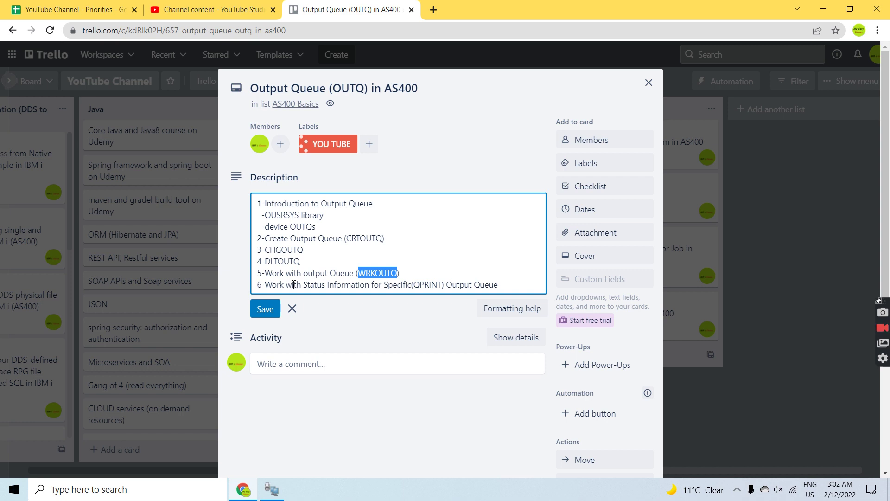
# Step: Select line 6, 'Work with Status Information for Specific(QPRINT) Output Queue', in the description
pyautogui.click(265, 287)
pyautogui.moveTo(266, 287); pyautogui.dragTo(498, 285)
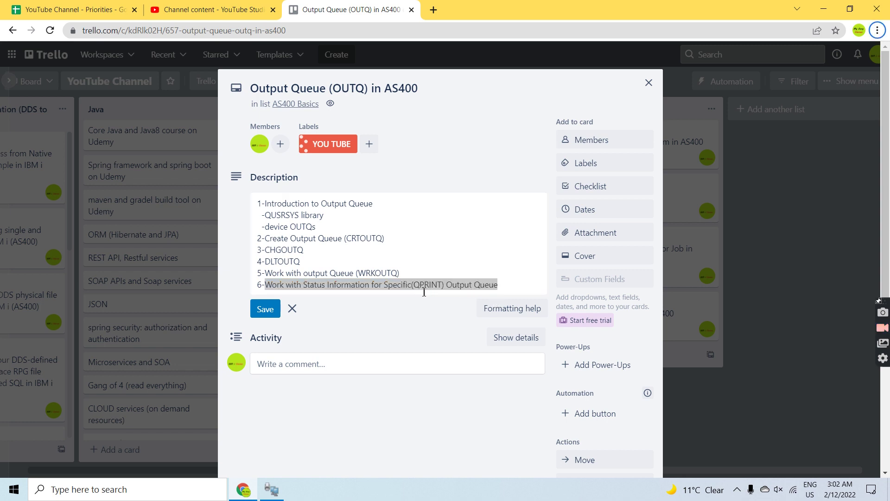
# Step: Change the recalled command to WRKOUTQ QPRINT and open the QPRINT queue in QGPL
pyautogui.hotkey('alt', 'Tab')
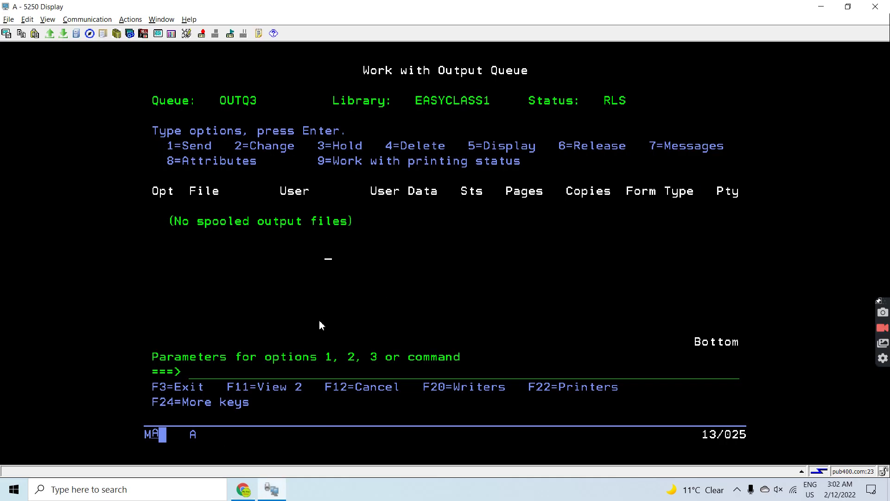
pyautogui.press('F3')
pyautogui.press('F9')
pyautogui.write('Q')
pyautogui.press('BackSpace')
pyautogui.write('QPRINT')
pyautogui.press('Return')
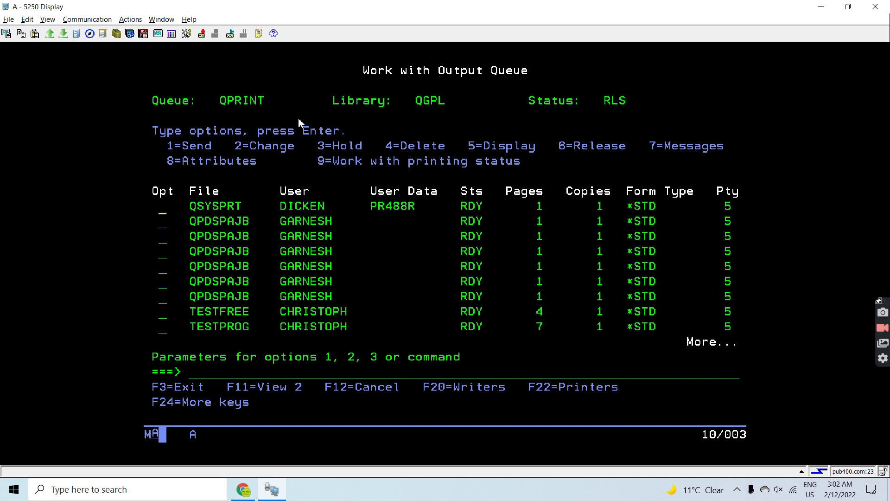
pyautogui.moveTo(331, 94); pyautogui.dragTo(453, 108)
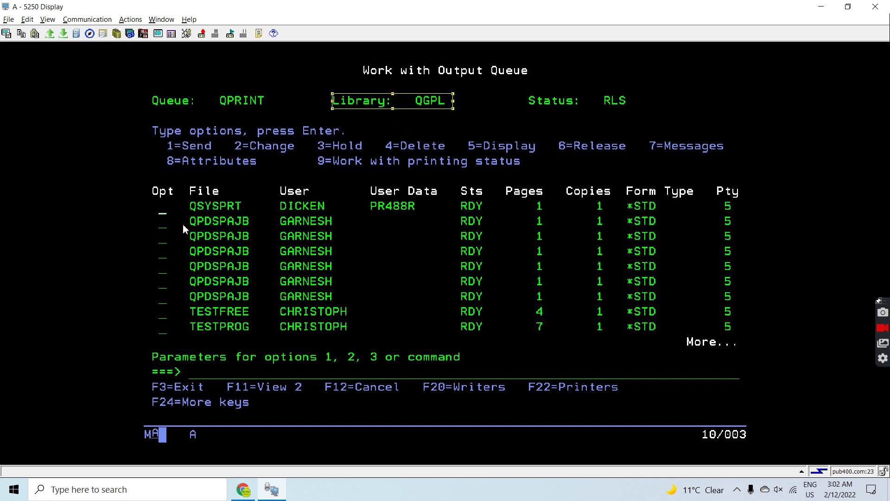
pyautogui.moveTo(182, 213); pyautogui.dragTo(746, 350)
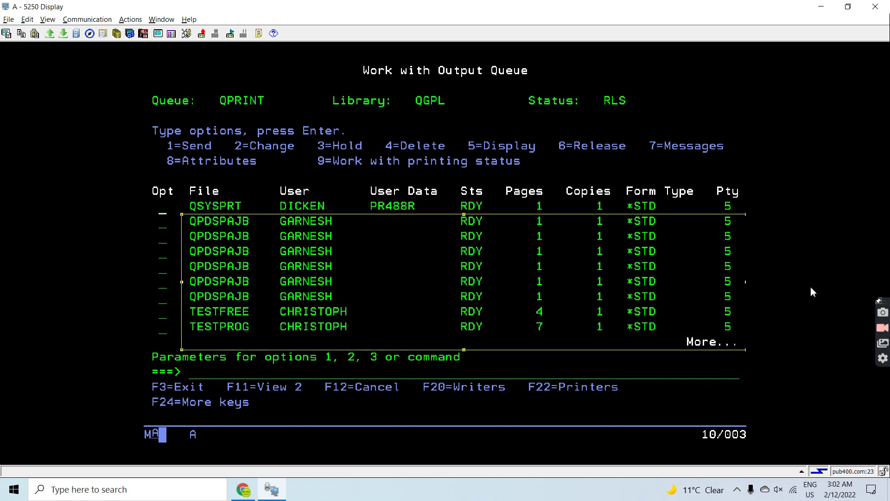
# Step: Page down and back up through QPRINT's nine spooled files, marking their columns
pyautogui.press('pagedown')
pyautogui.press('pagedown')
pyautogui.press('pagedown')
pyautogui.press('pagedown')
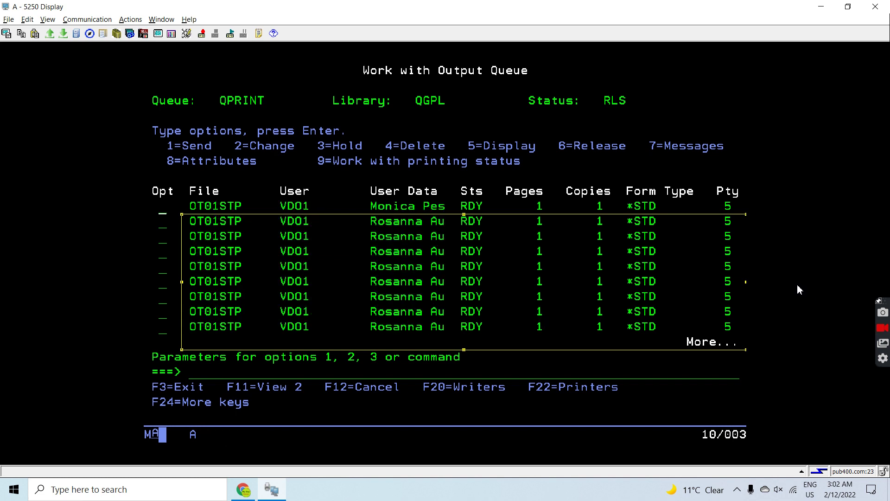
pyautogui.press('pagedown')
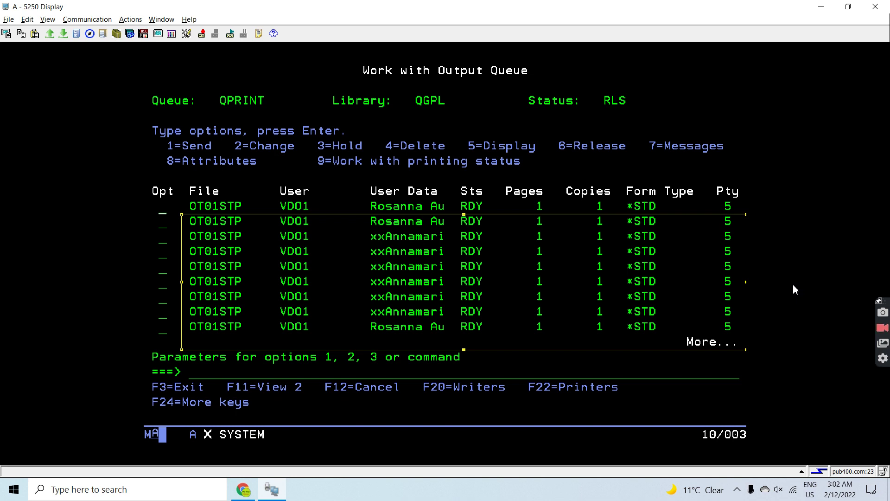
pyautogui.click(549, 192)
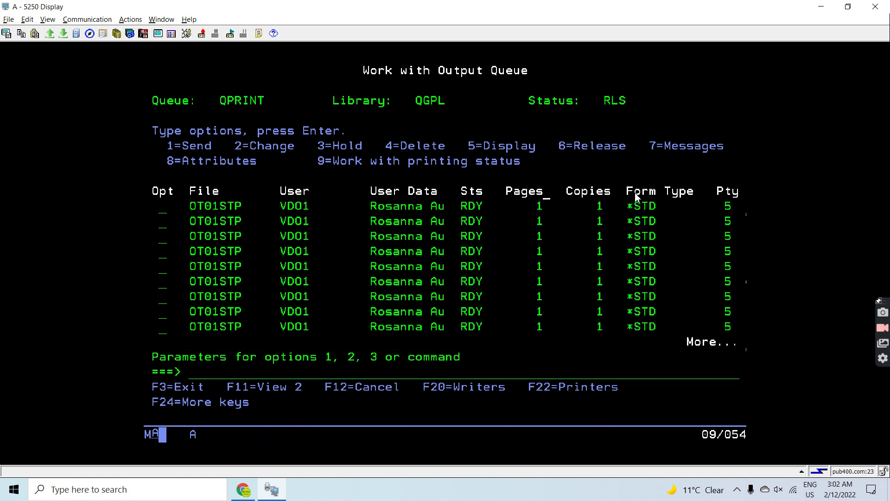
pyautogui.press('Return')
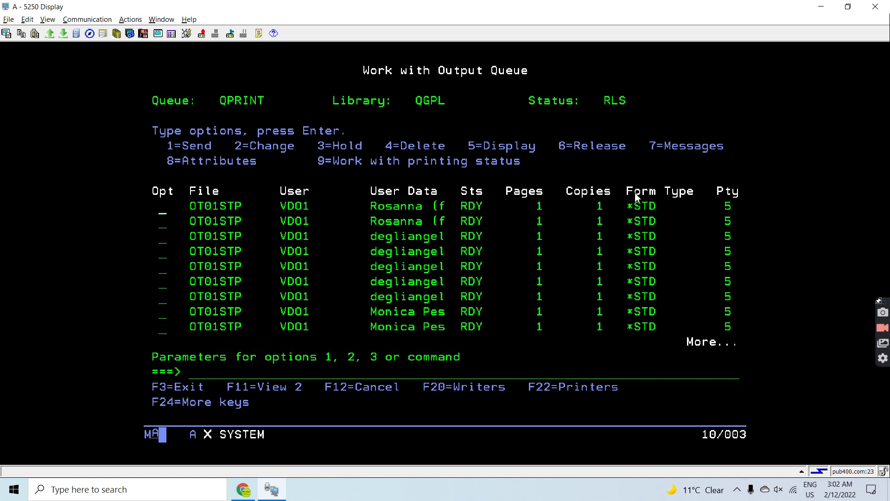
pyautogui.press('pageup')
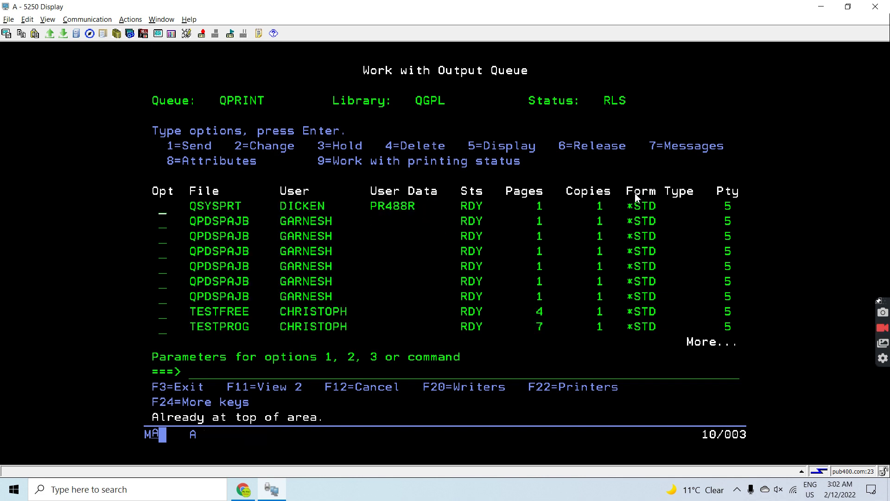
pyautogui.press('Down')
pyautogui.moveTo(180, 199); pyautogui.dragTo(296, 426)
pyautogui.moveTo(378, 198); pyautogui.dragTo(415, 365)
pyautogui.moveTo(521, 199); pyautogui.dragTo(556, 346)
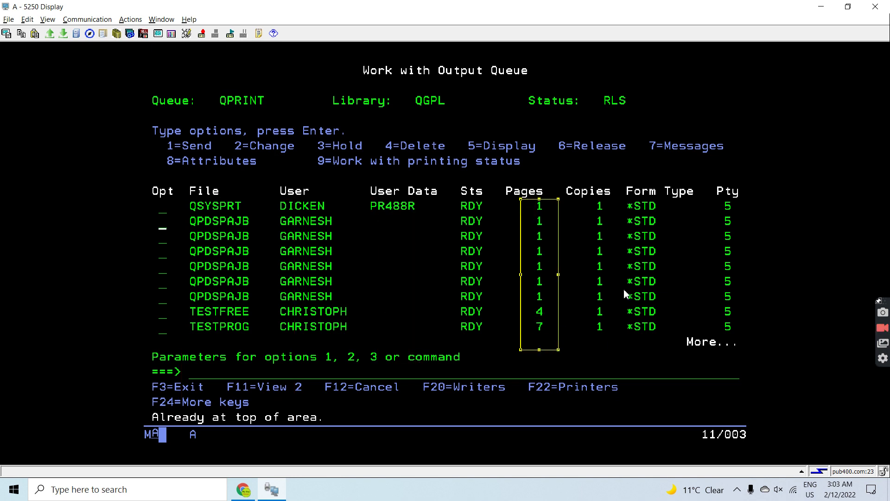
pyautogui.moveTo(613, 202); pyautogui.dragTo(657, 334)
pyautogui.click(721, 265)
pyautogui.press('F4')
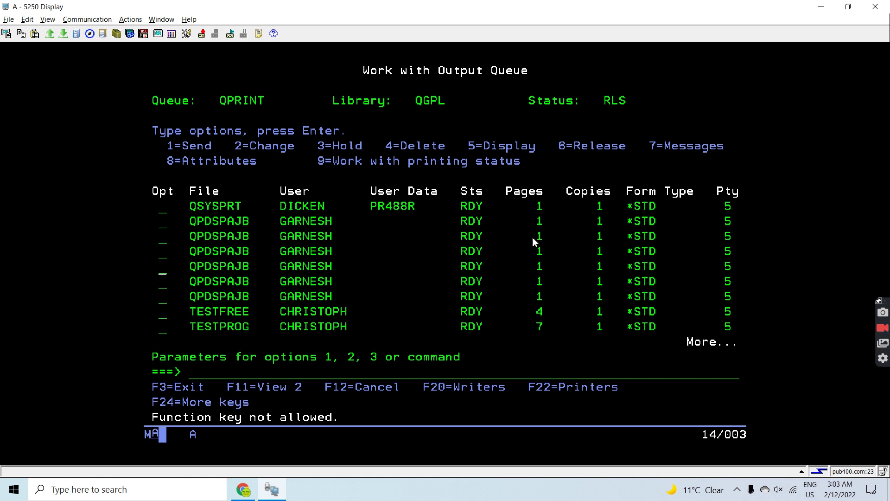
# Step: Request deletion of the QSYSPRT spooled file, then cancel the confirmation
pyautogui.click(161, 210)
pyautogui.write('4')
pyautogui.press('Return')
pyautogui.press('Return')
pyautogui.write('5')
pyautogui.press('Return')
pyautogui.press('space')
# Step: Try displaying another QPRINT spooled file, which is refused as unauthorized, then exit
pyautogui.press('Down')
pyautogui.press('Return')
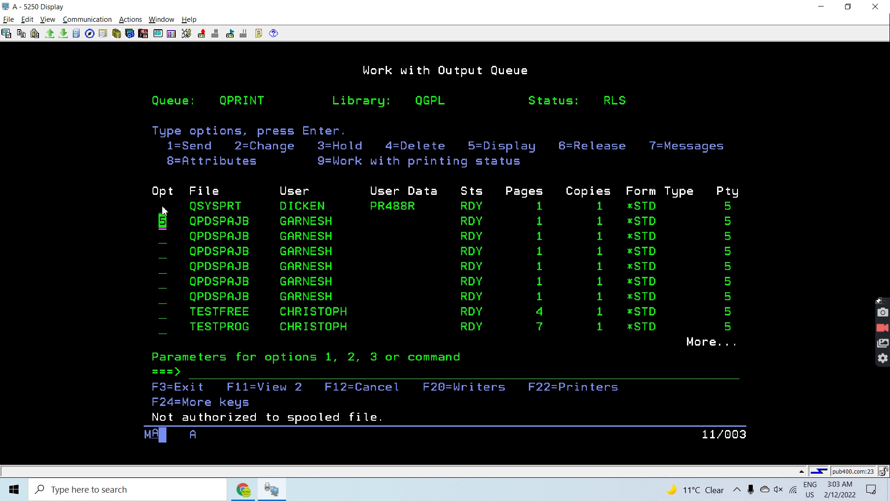
pyautogui.press('Down')
pyautogui.moveTo(460, 201)
pyautogui.mouseDown()
pyautogui.moveTo(475, 327)
pyautogui.moveTo(489, 337)
pyautogui.mouseUp()
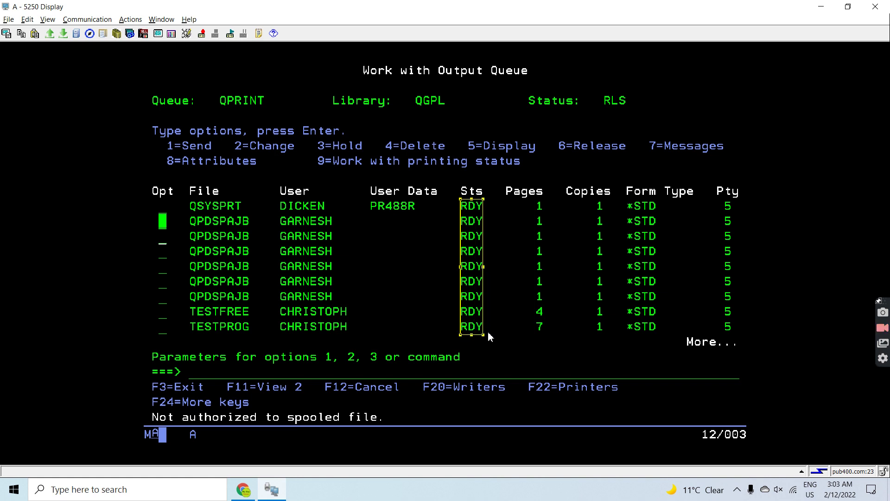
pyautogui.click(490, 344)
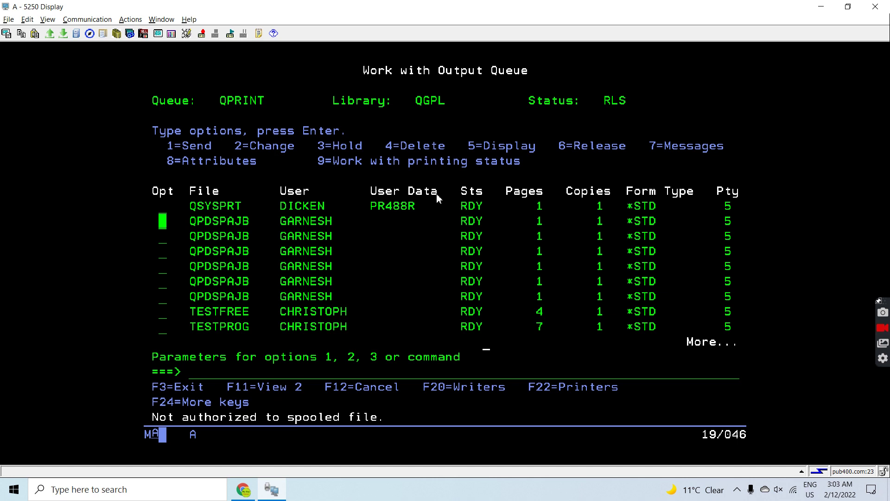
pyautogui.press('F12')
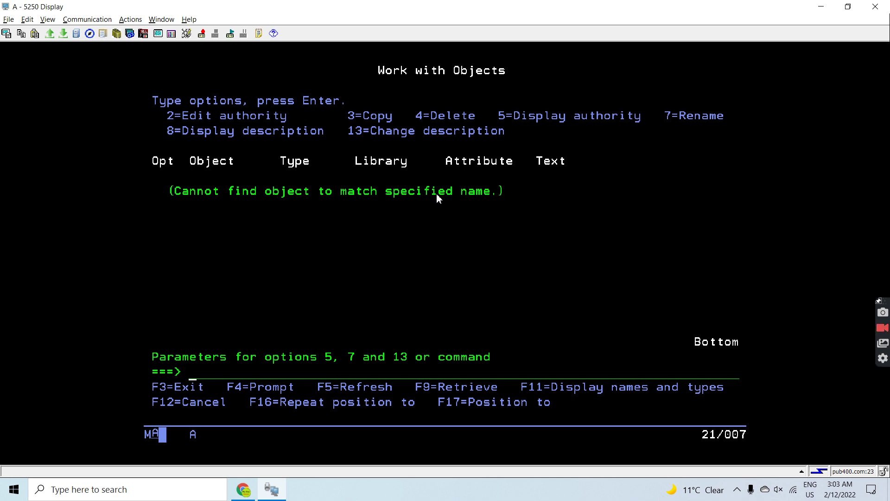
# Step: Switch from the terminal to the Trello Output Queue (OUTQ) in AS400 card in Chrome
pyautogui.hotkey('alt', 'Tab')
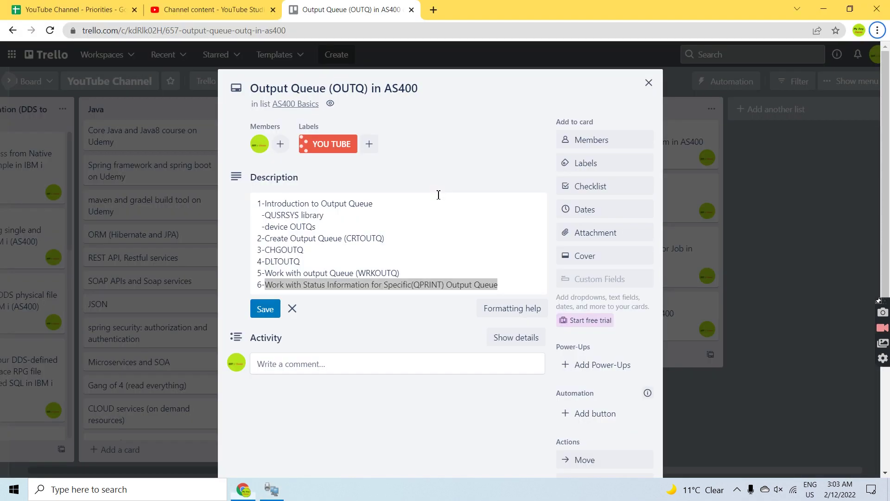